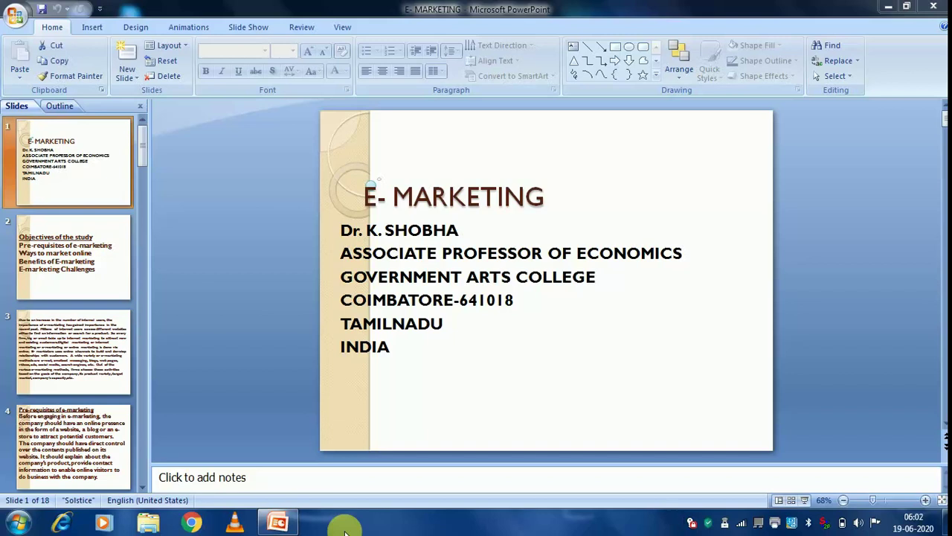
Step: In Chrome, search Google for 'jitsi.org download' and open the Jitsi Downloads result
click(194, 522)
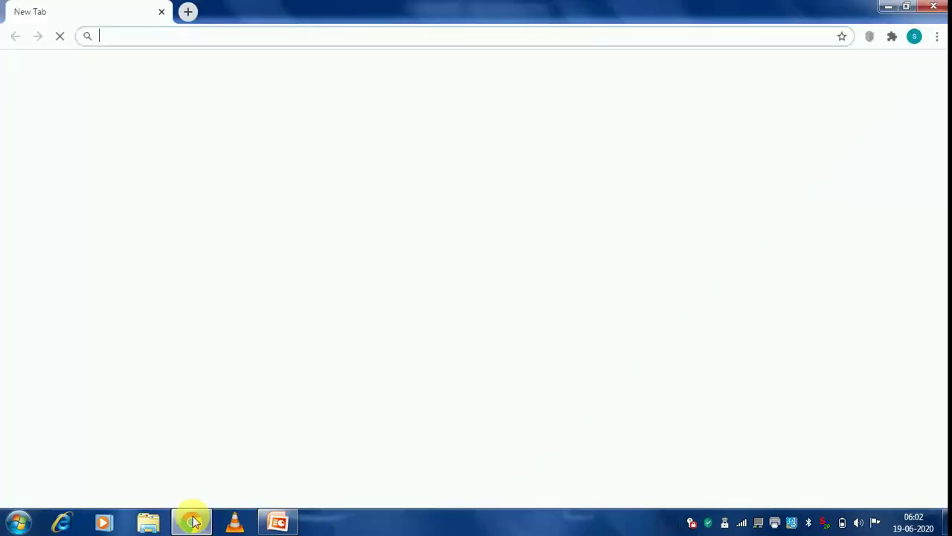
text(ji)
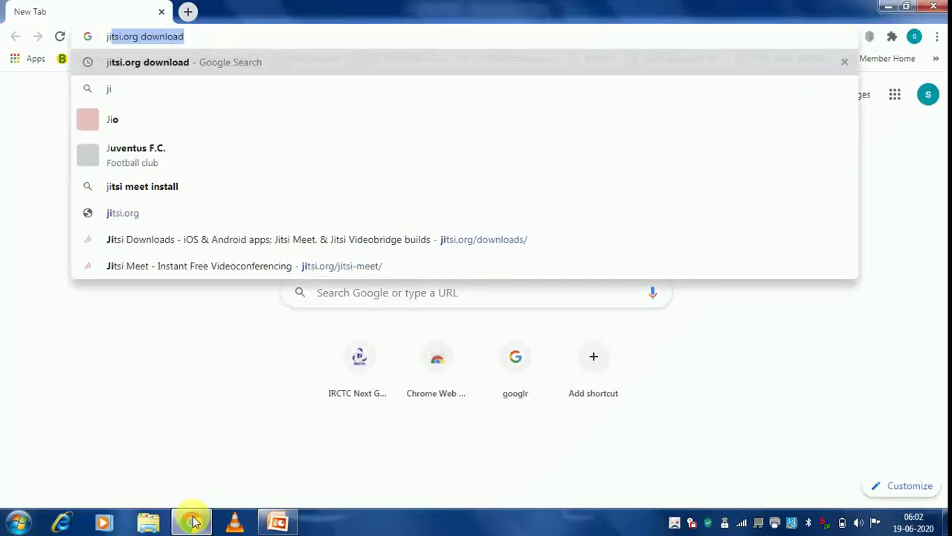
click(132, 62)
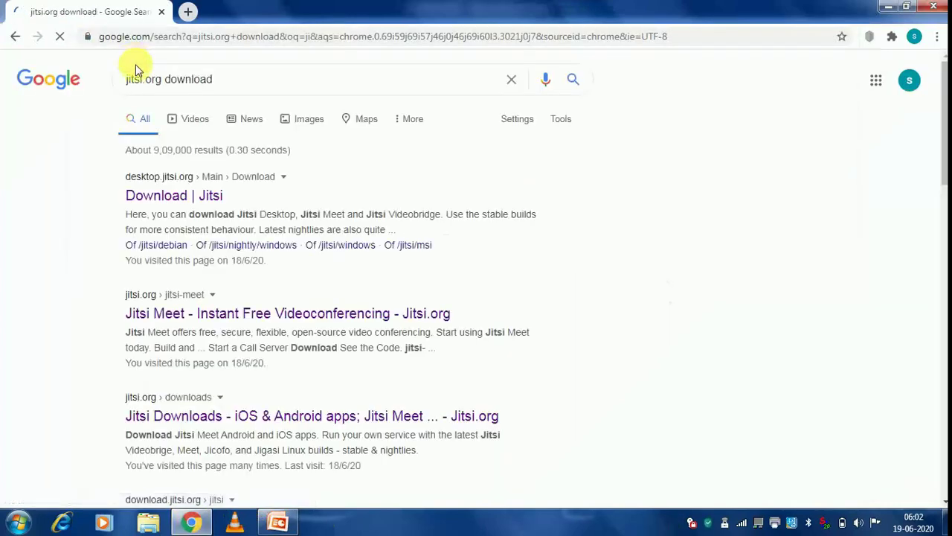
click(220, 418)
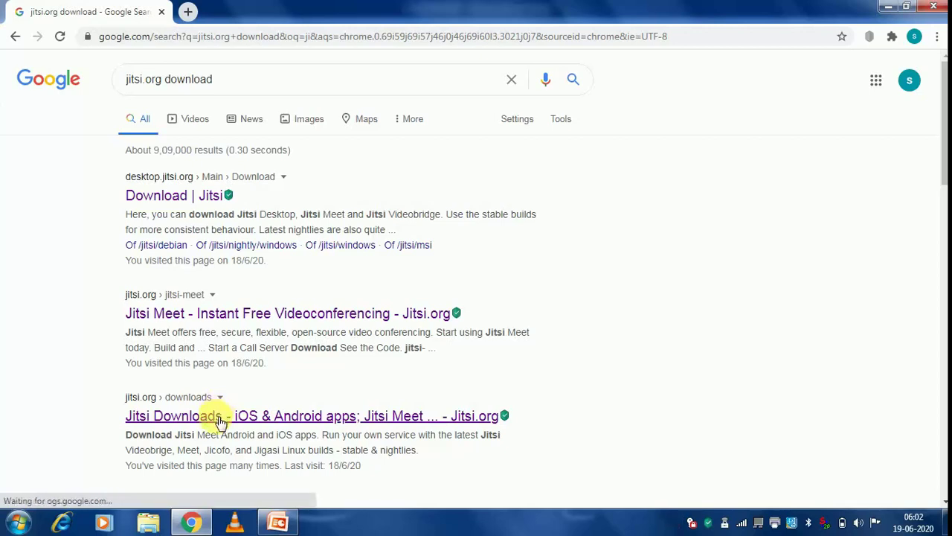
click(220, 419)
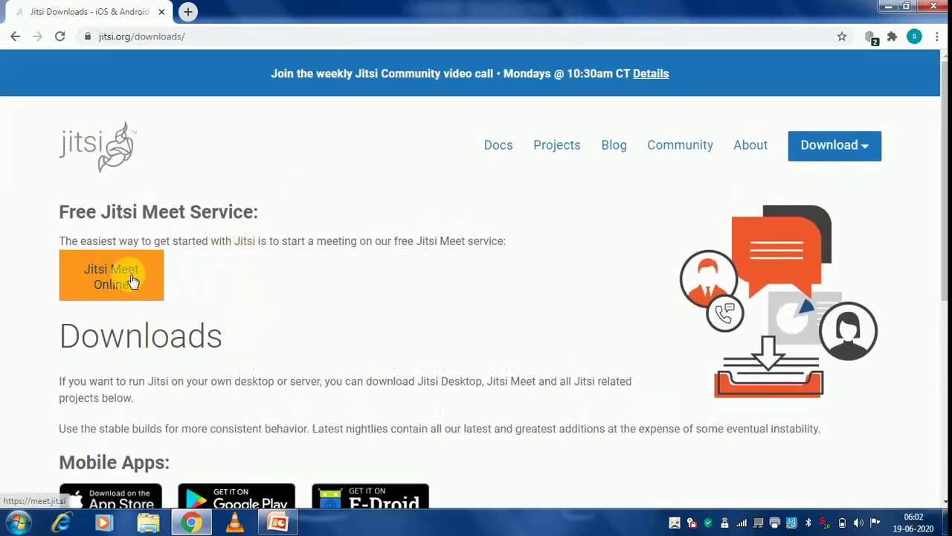
Step: Start a new Jitsi Meet online meeting named 'eco'
click(128, 279)
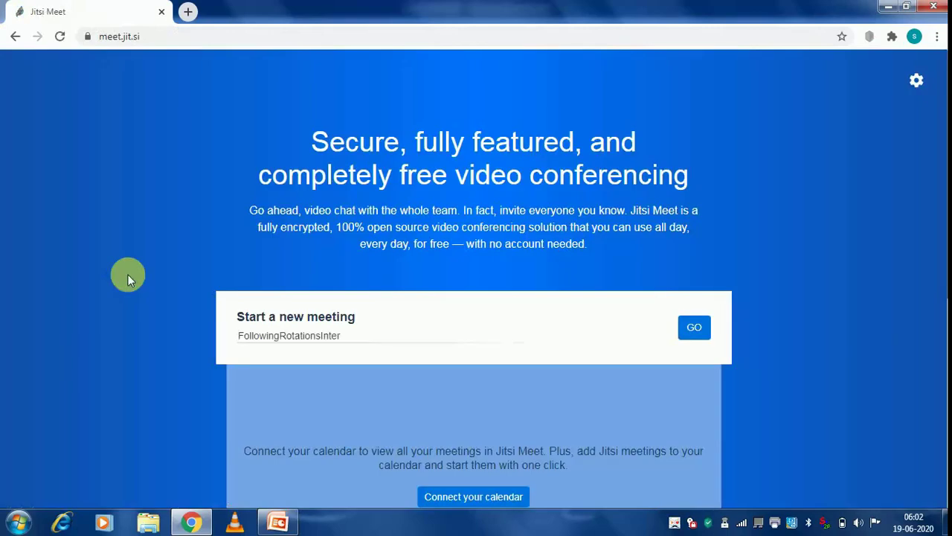
click(270, 336)
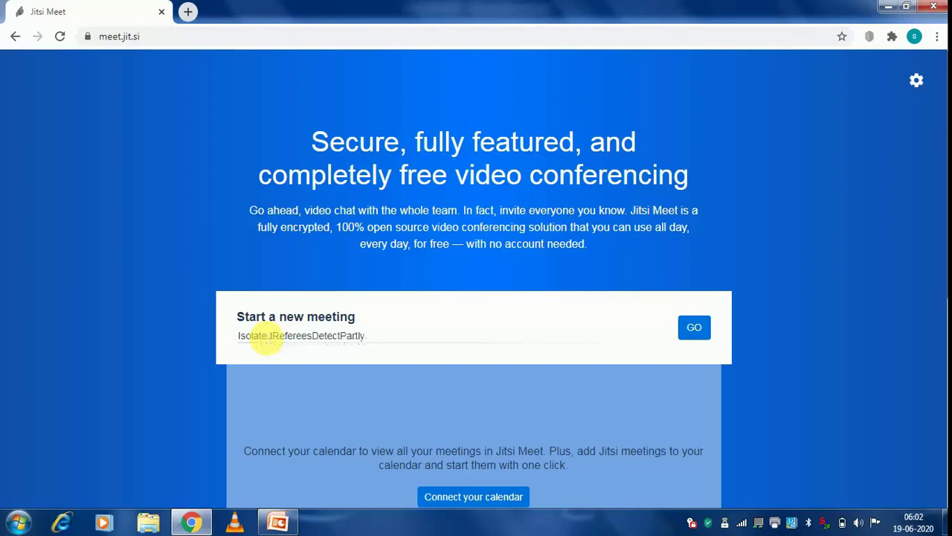
text(eco)
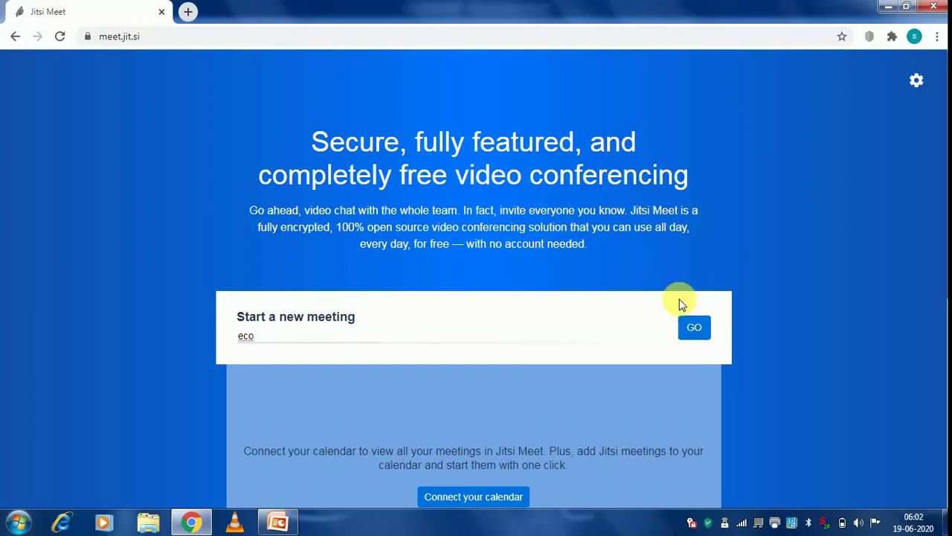
click(695, 327)
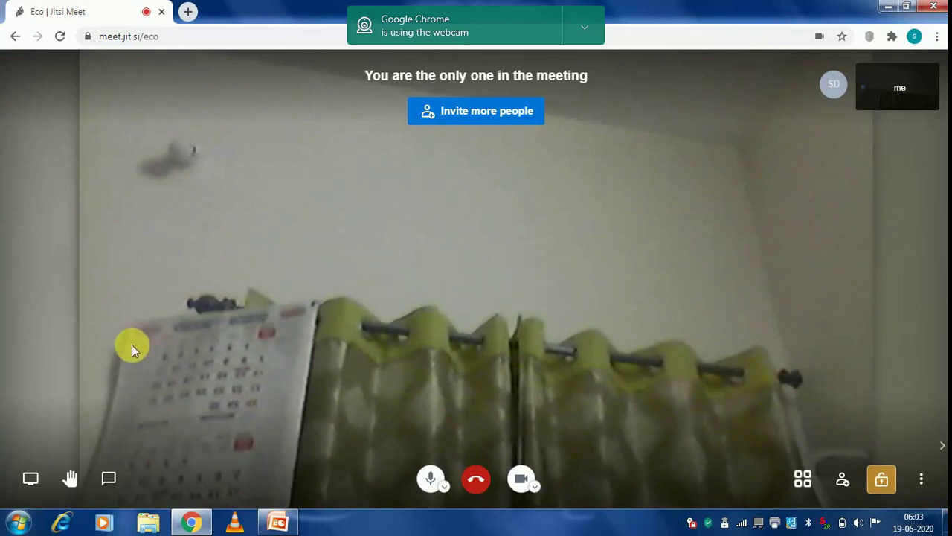
Step: Begin screen sharing from the eco meeting toolbar
click(30, 480)
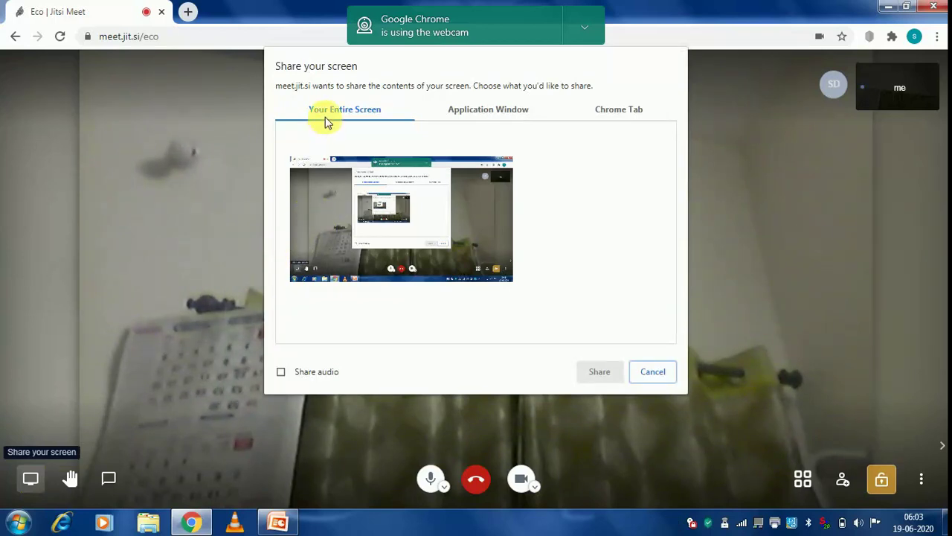
Step: Pick the Microsoft PowerPoint window from the Application Window list to share
click(490, 109)
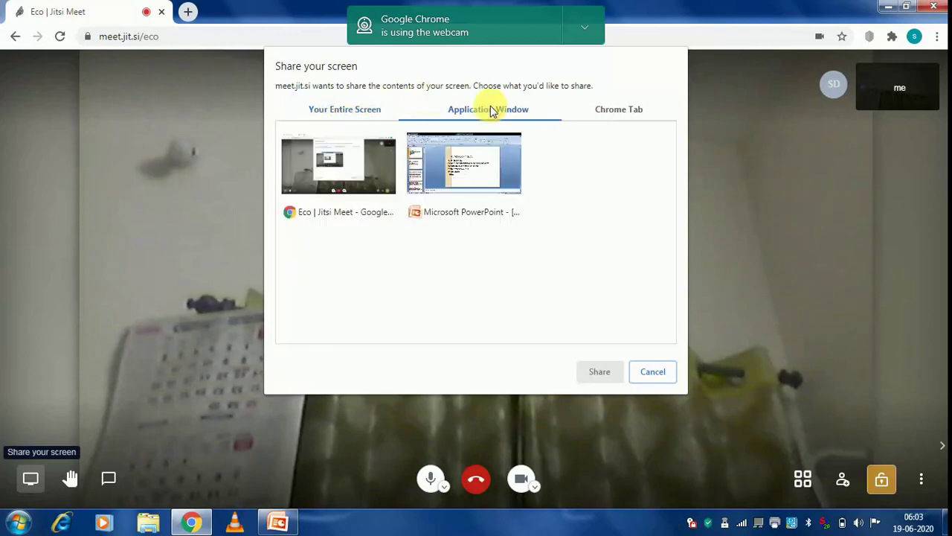
click(466, 169)
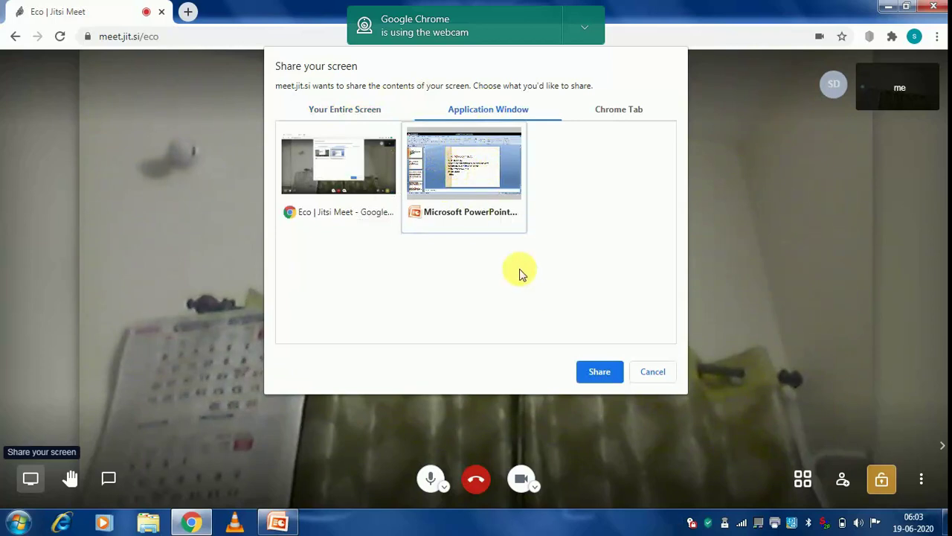
Step: Share the E-MARKETING PowerPoint window, hide the sharing notice and show the Slide Show ribbon
click(585, 372)
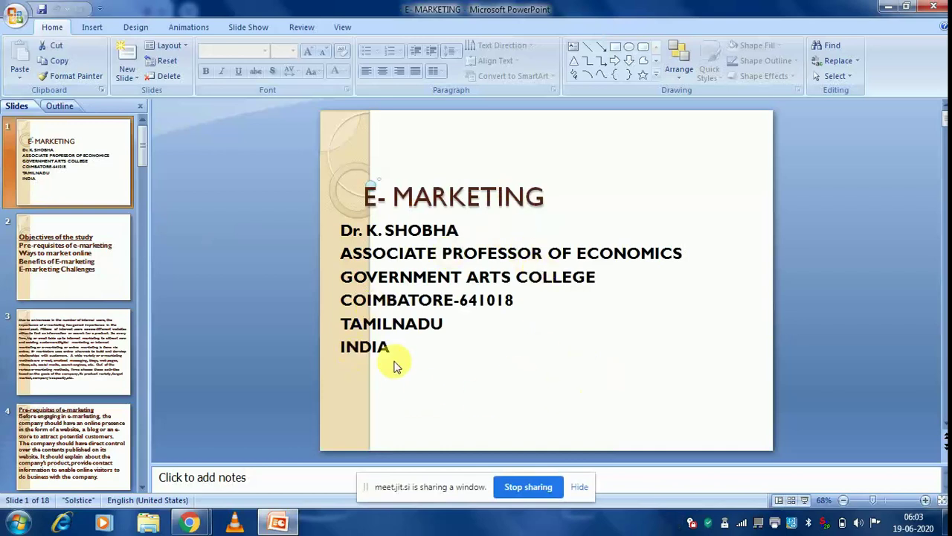
click(580, 488)
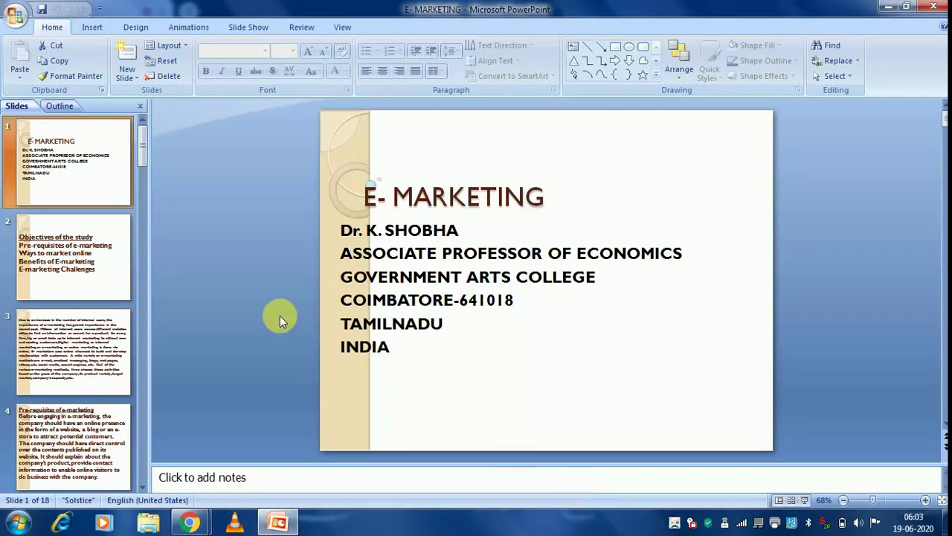
click(242, 28)
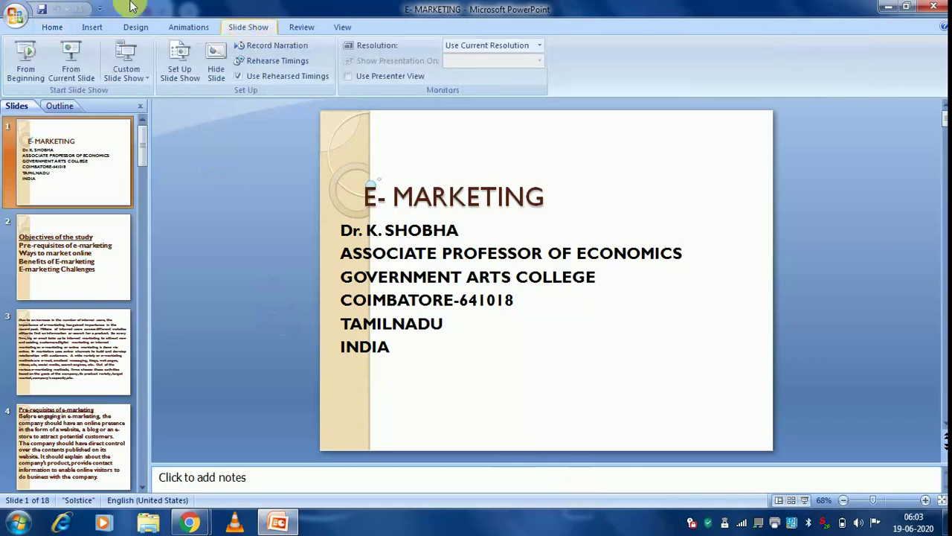
Step: Present the E-MARKETING slide show from the beginning to the THANK YOU slide, then end it
click(29, 50)
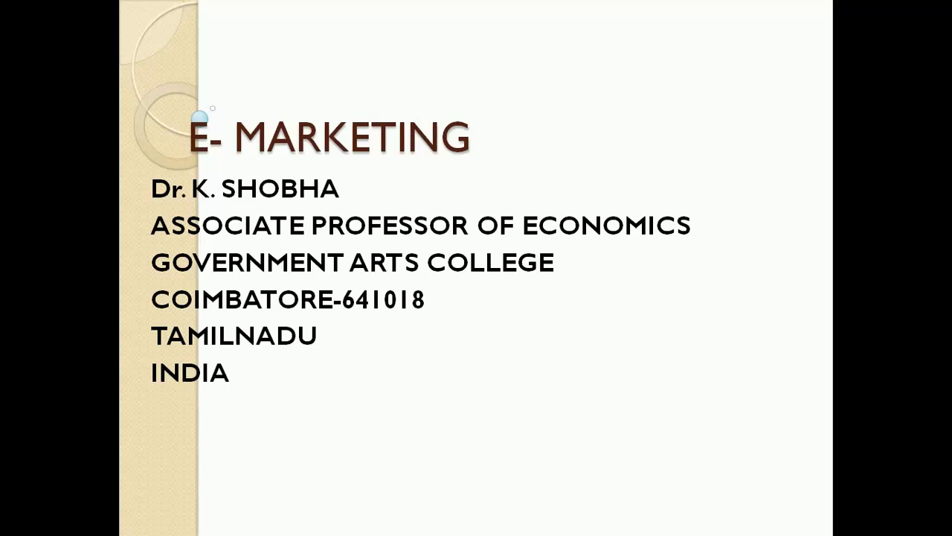
key(Right)
key(Right)
key(Right)
key(Right)
key(Right)
key(Right)
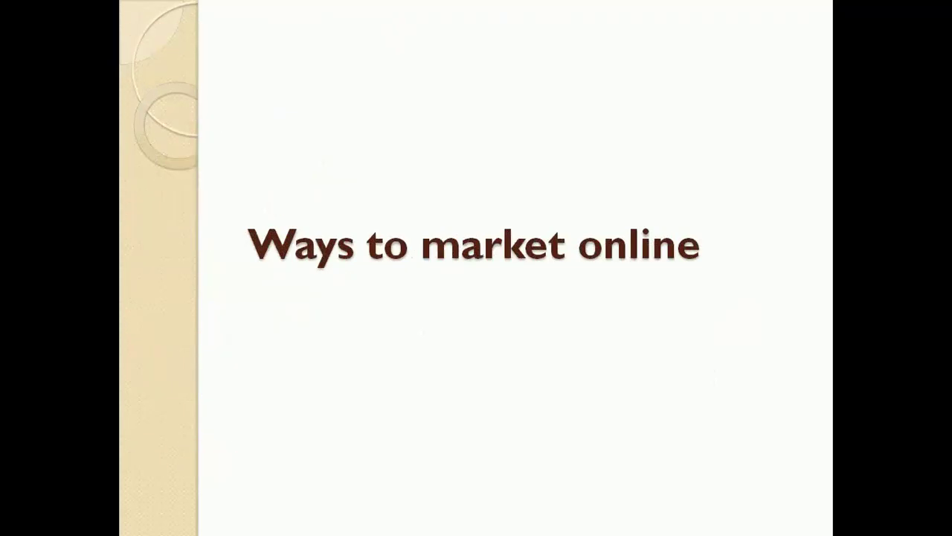
key(Right)
key(Right)
key(Right)
key(Right)
key(Right)
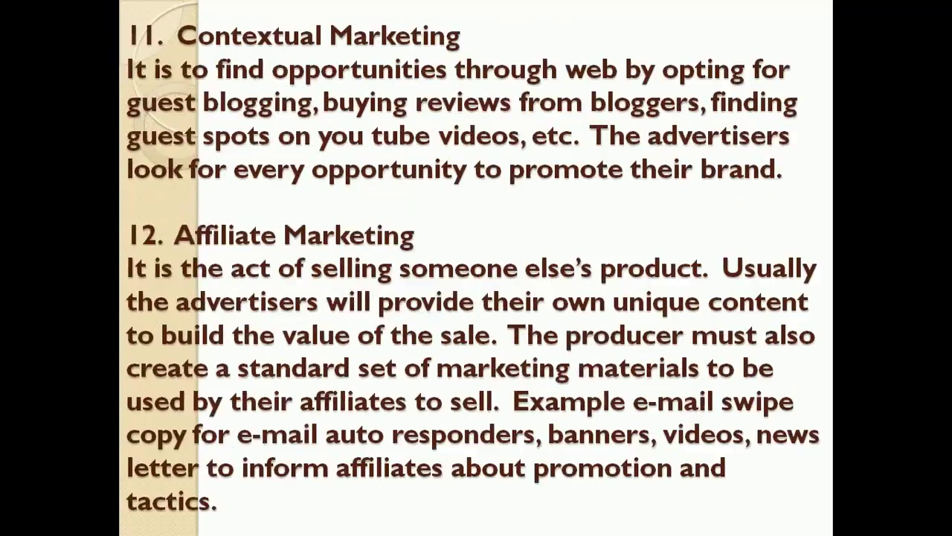
key(Right)
key(Right)
key(Right)
key(Right)
key(Right)
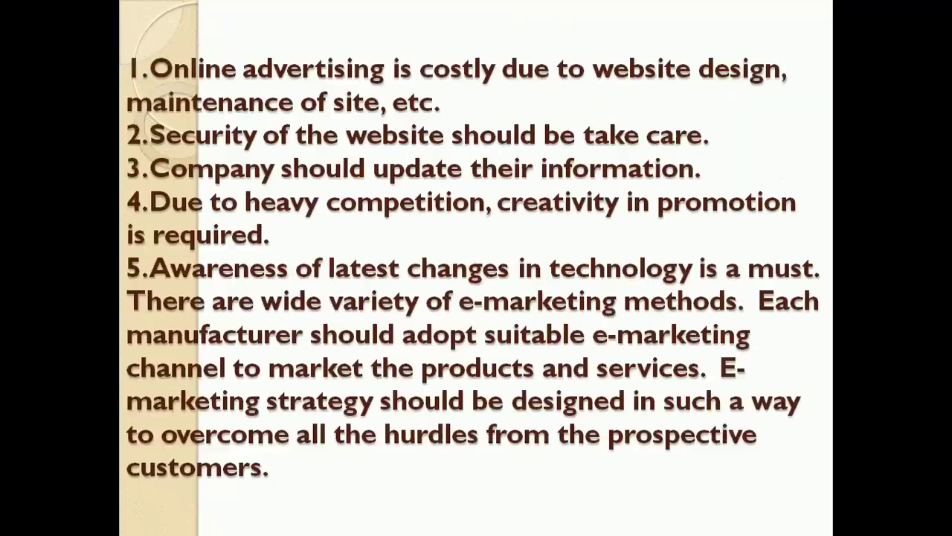
key(Right)
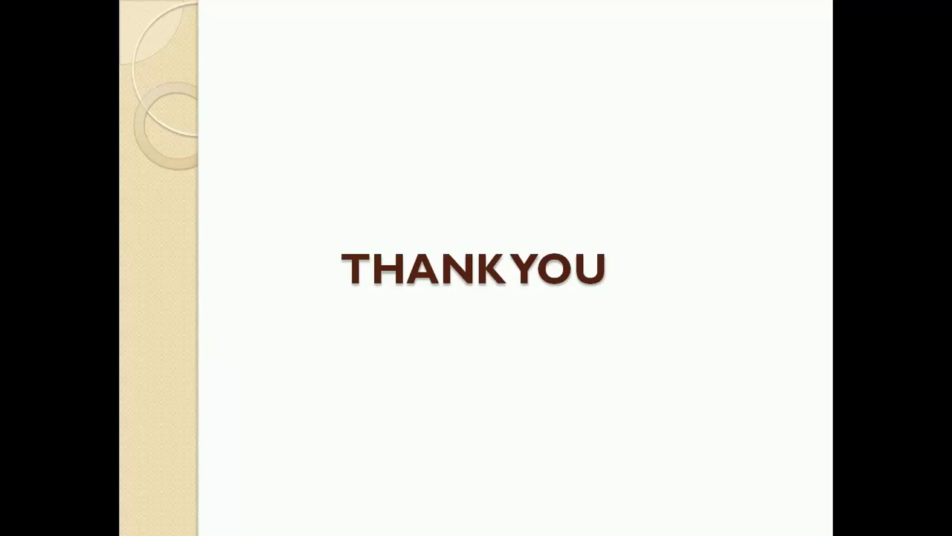
key(Escape)
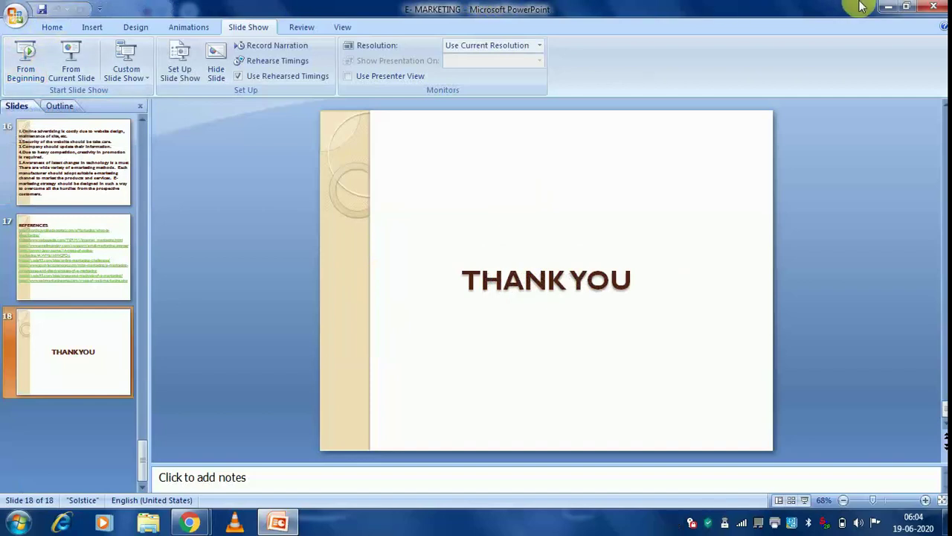
Step: Close PowerPoint so the eco call shows the webcam feed again
click(932, 8)
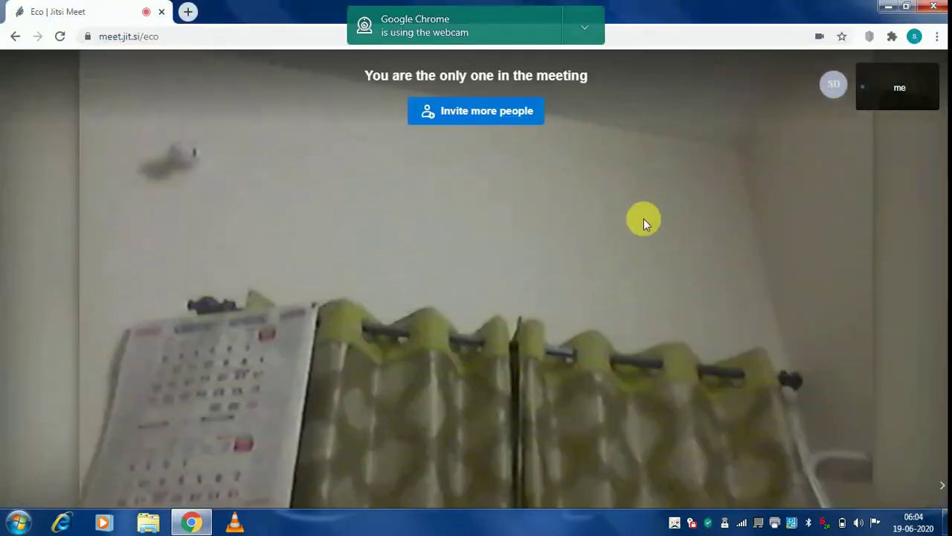
mouse_move(643, 220)
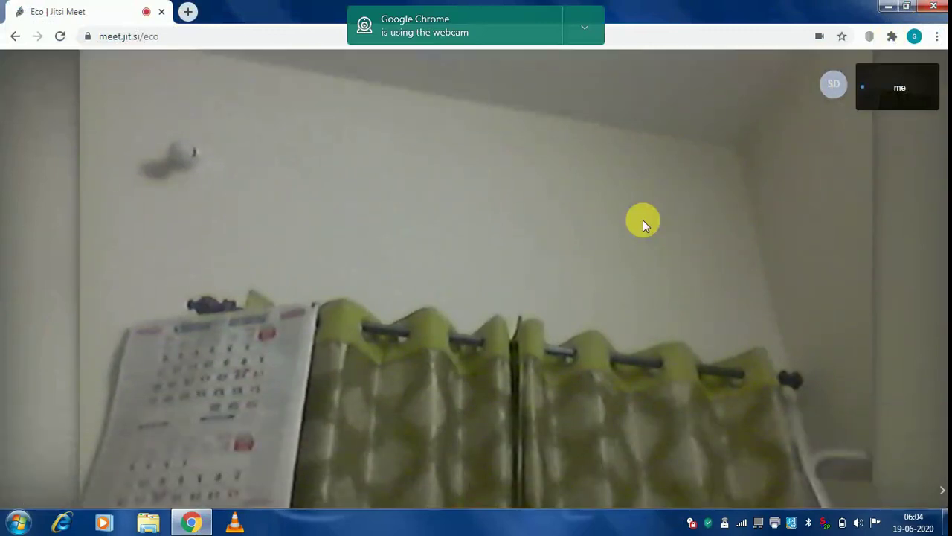
mouse_move(527, 253)
mouse_move(502, 289)
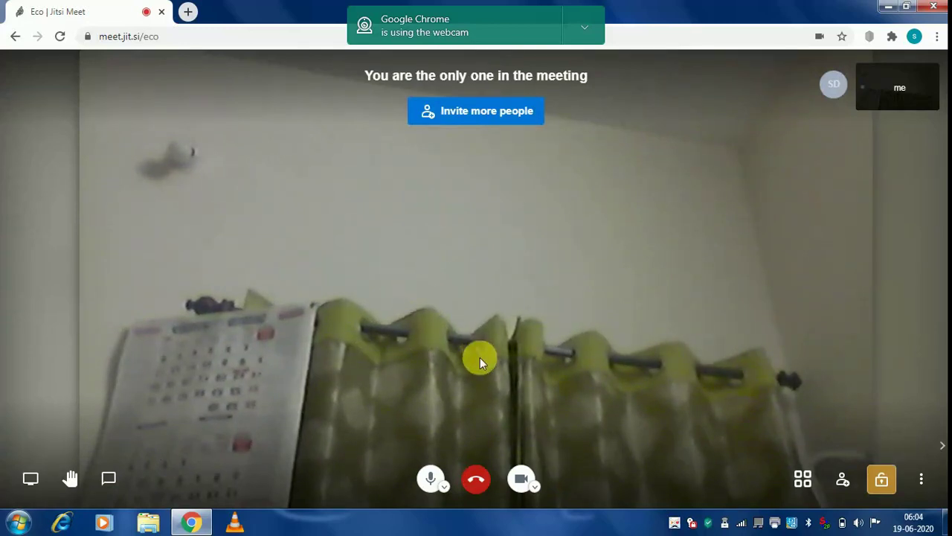
Step: Leave the eco meeting with the red hang-up button
click(476, 480)
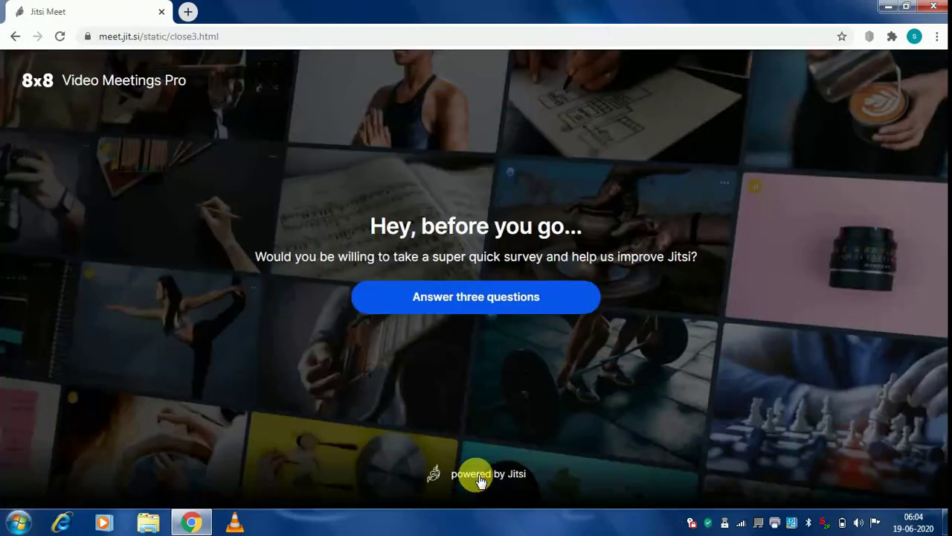